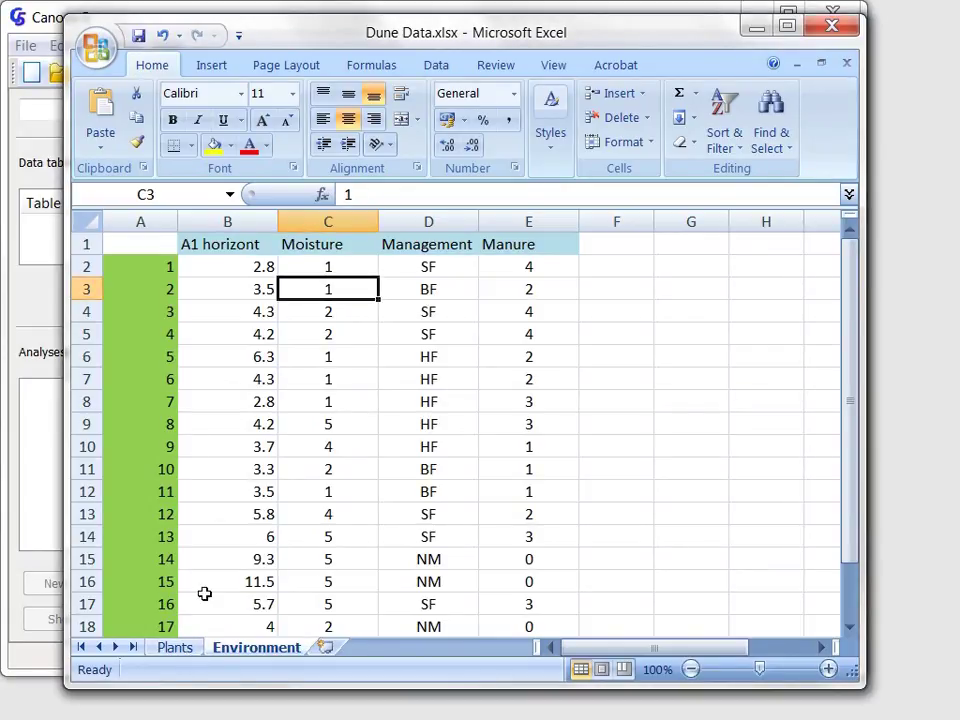
Open the Plants sheet and inspect the Aira praecox header, first sample label and an empty cell.
left_click(180, 649)
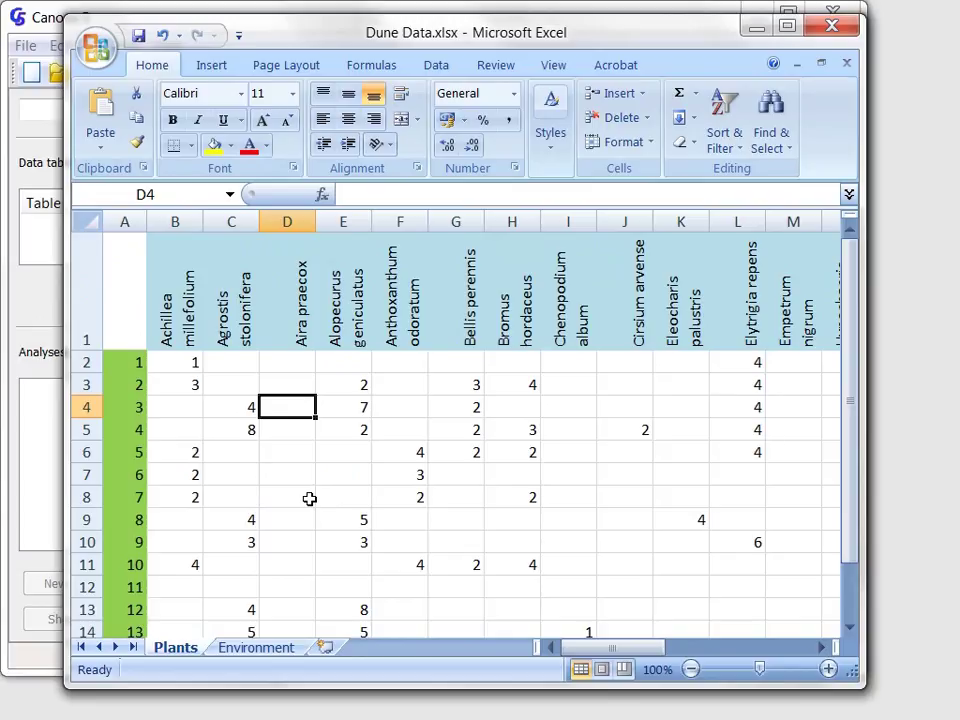
left_click(302, 287)
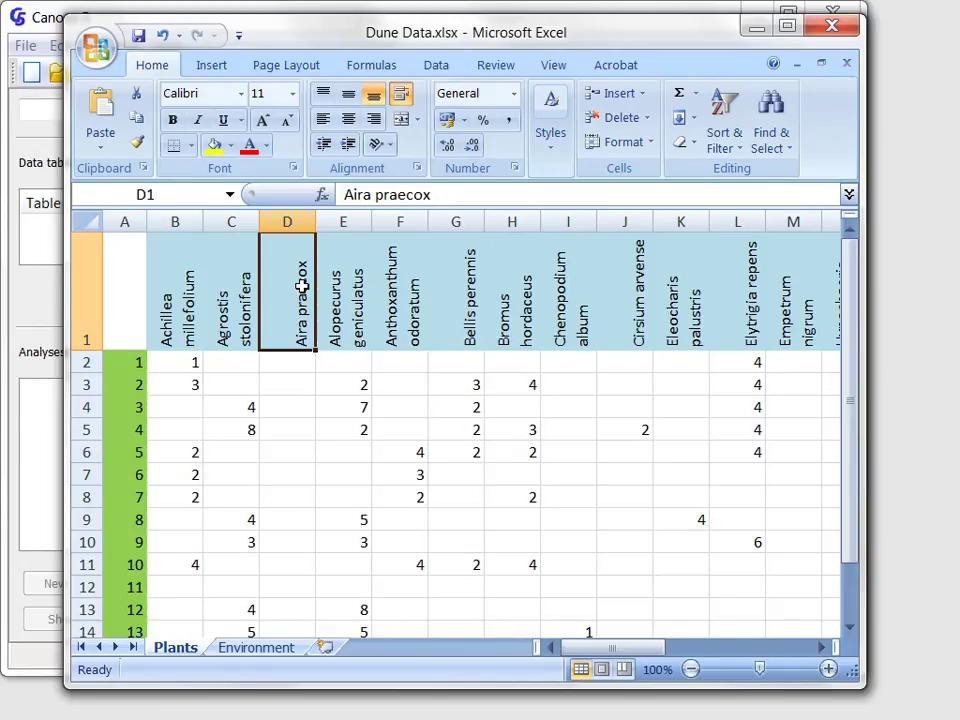
left_click(118, 367)
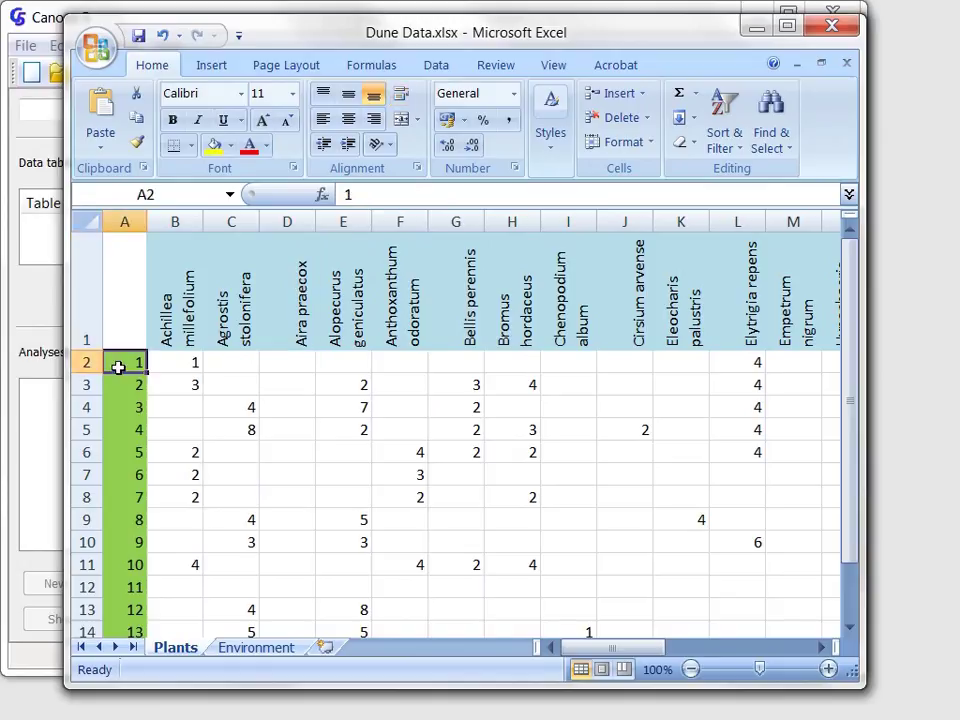
left_click(301, 403)
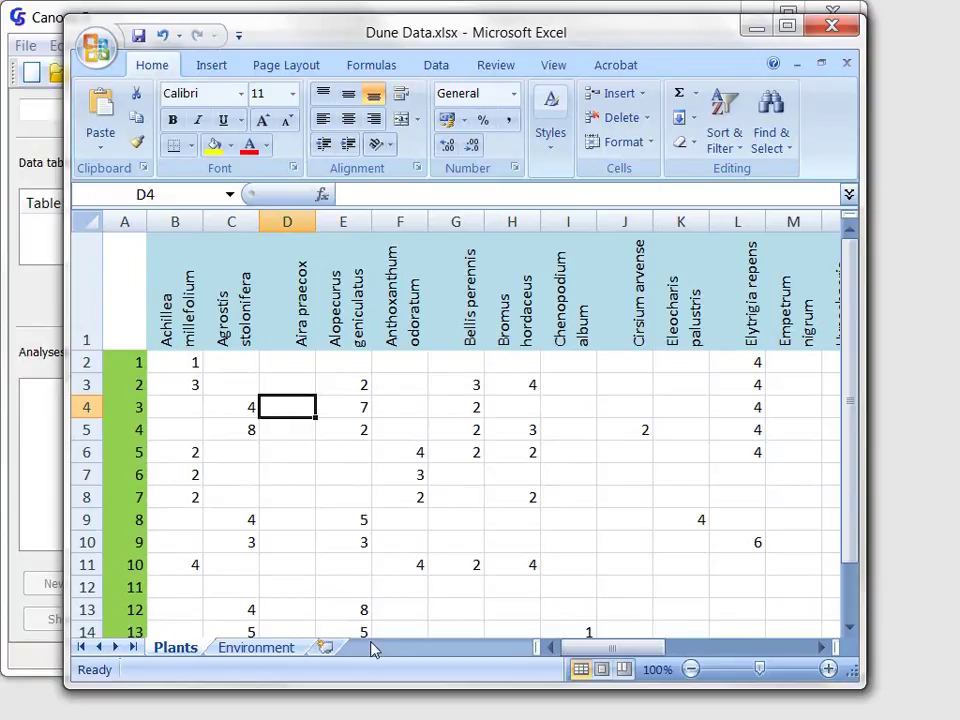
Open the Environment sheet and select the A1 horizont, Moisture, Management and Manure columns in turn.
left_click(277, 650)
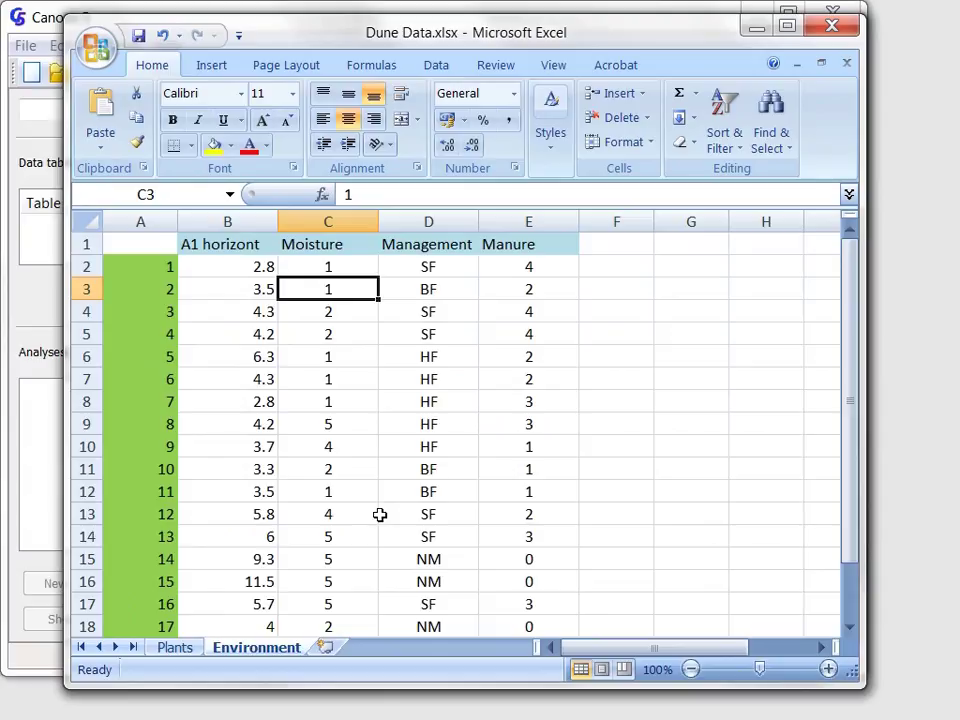
left_click(240, 216)
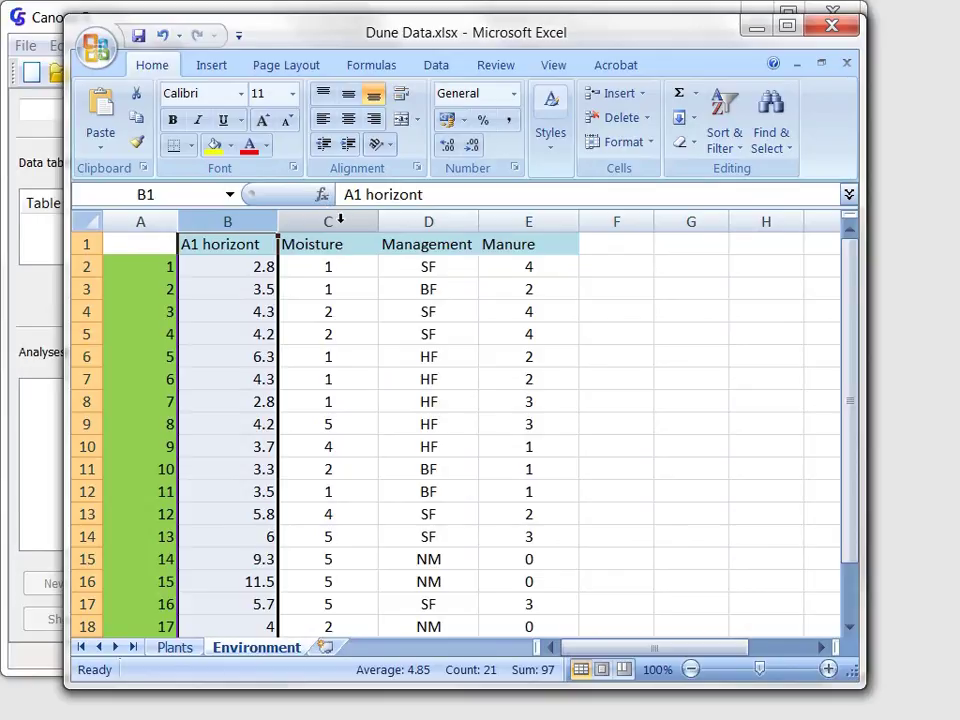
left_click(340, 219)
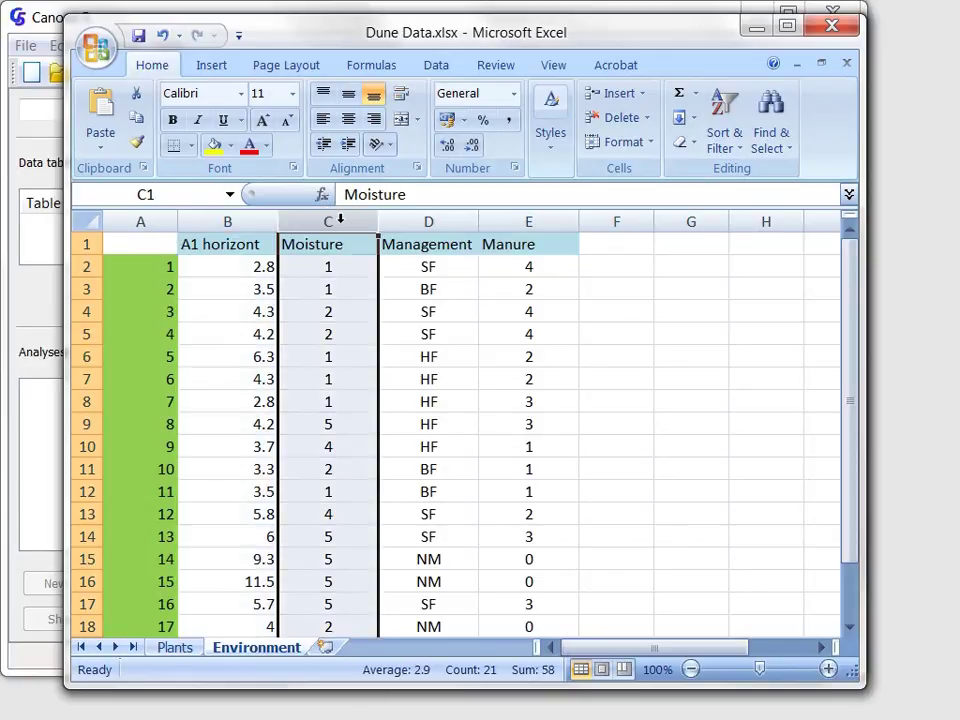
left_click(409, 222)
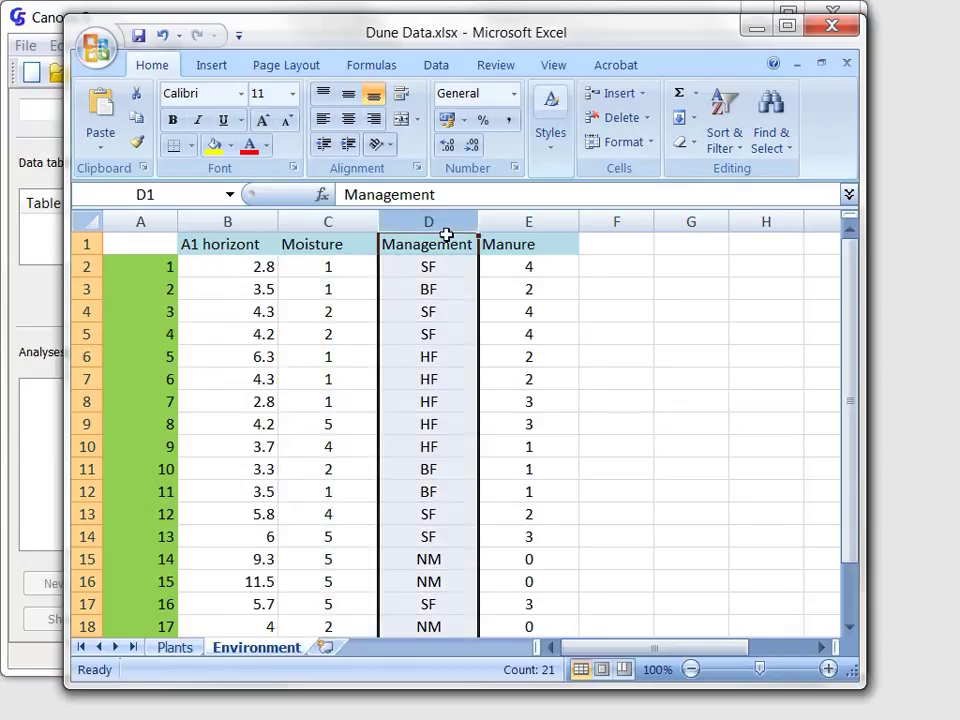
left_click(533, 215)
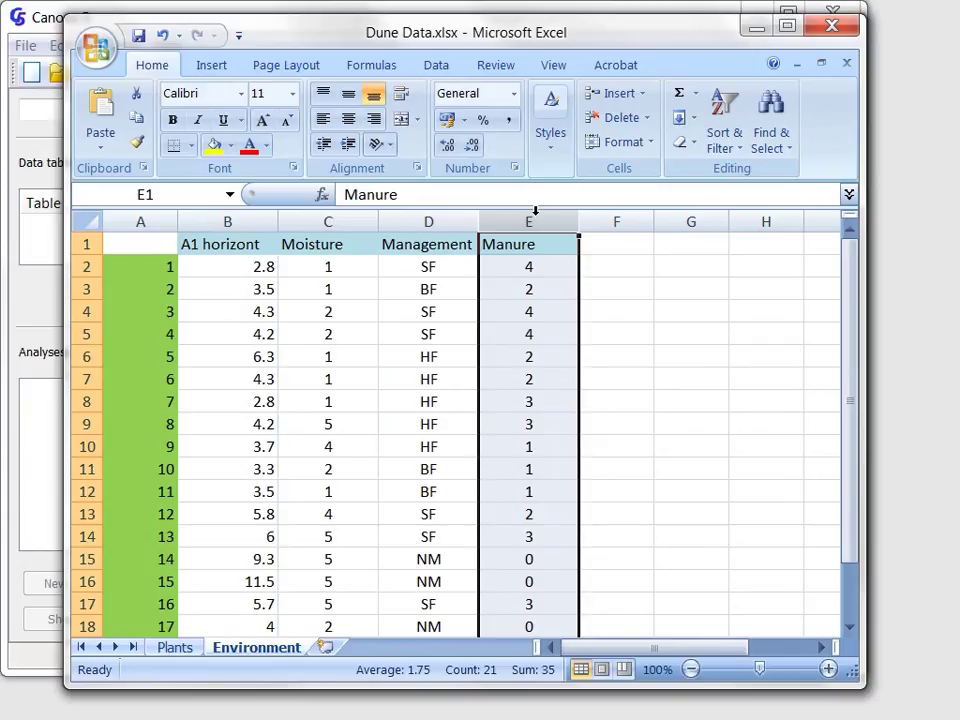
Minimize Excel and launch Canoco 5's File > Import project > from Excel wizard.
left_click(755, 30)
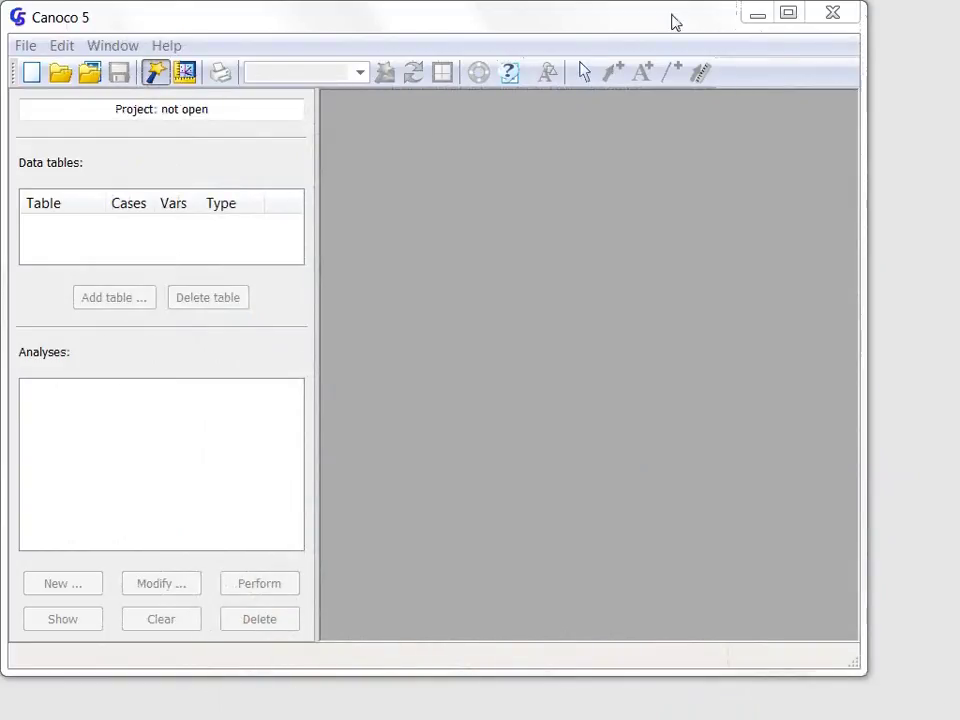
left_click(660, 22)
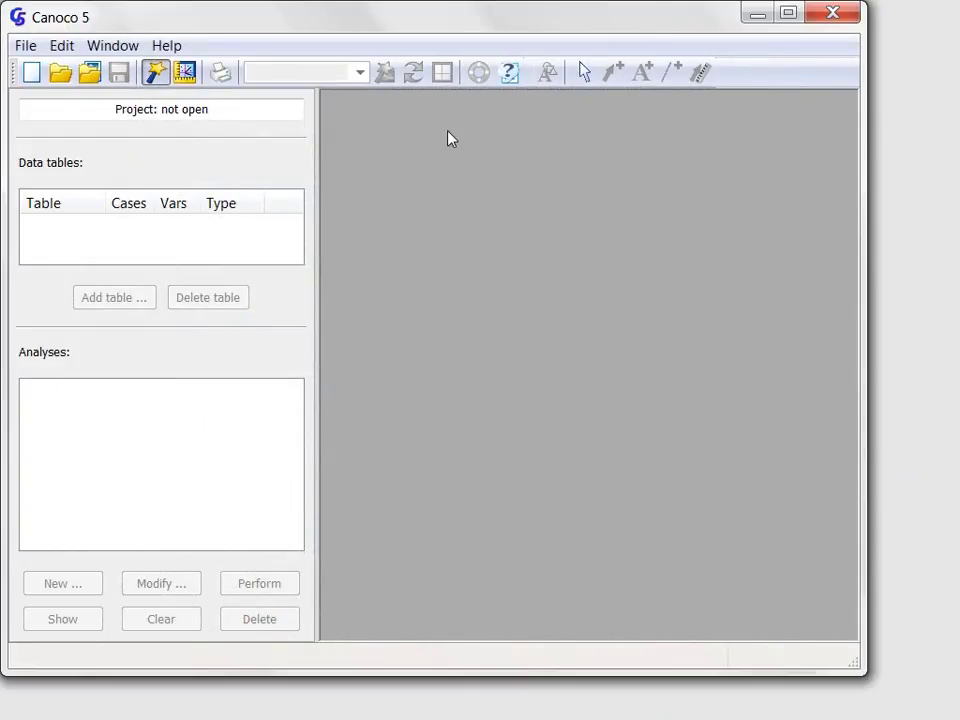
left_click(26, 47)
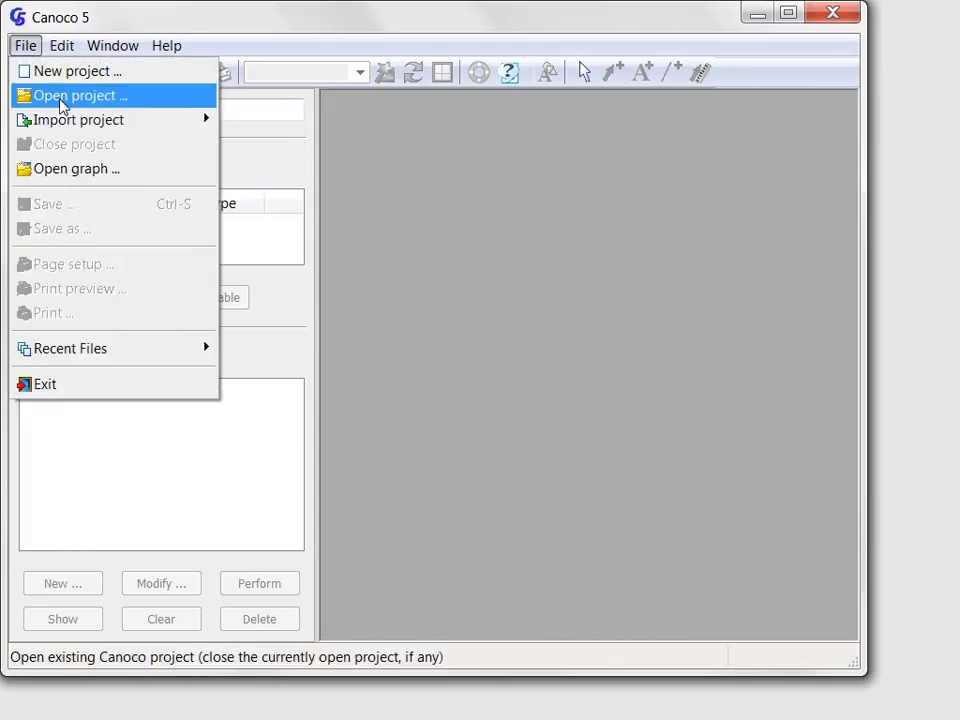
mouse_move(67, 121)
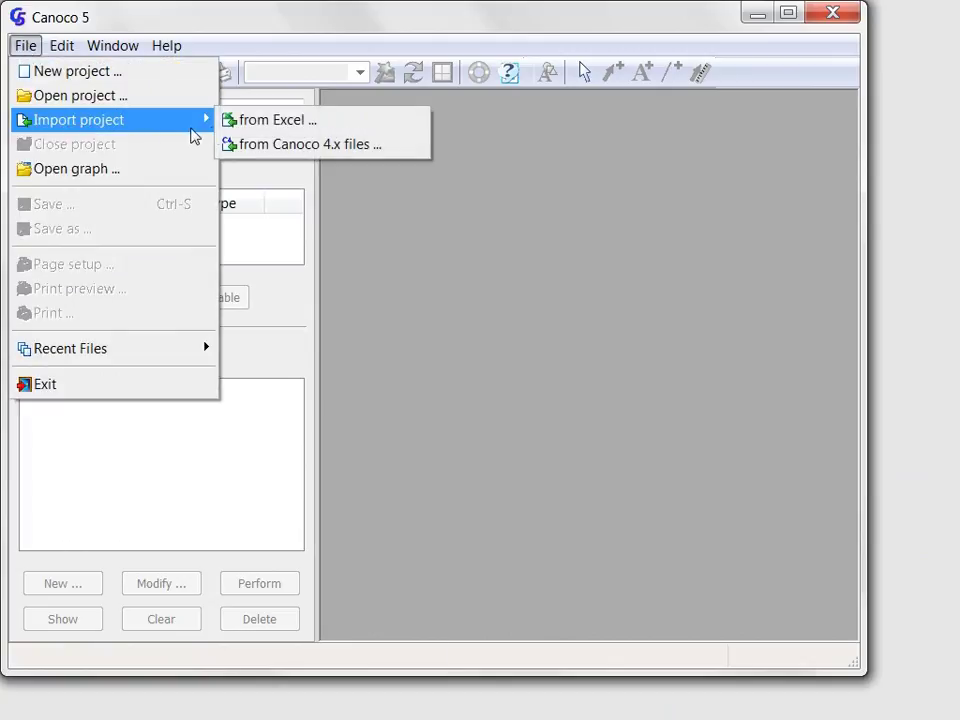
left_click(330, 121)
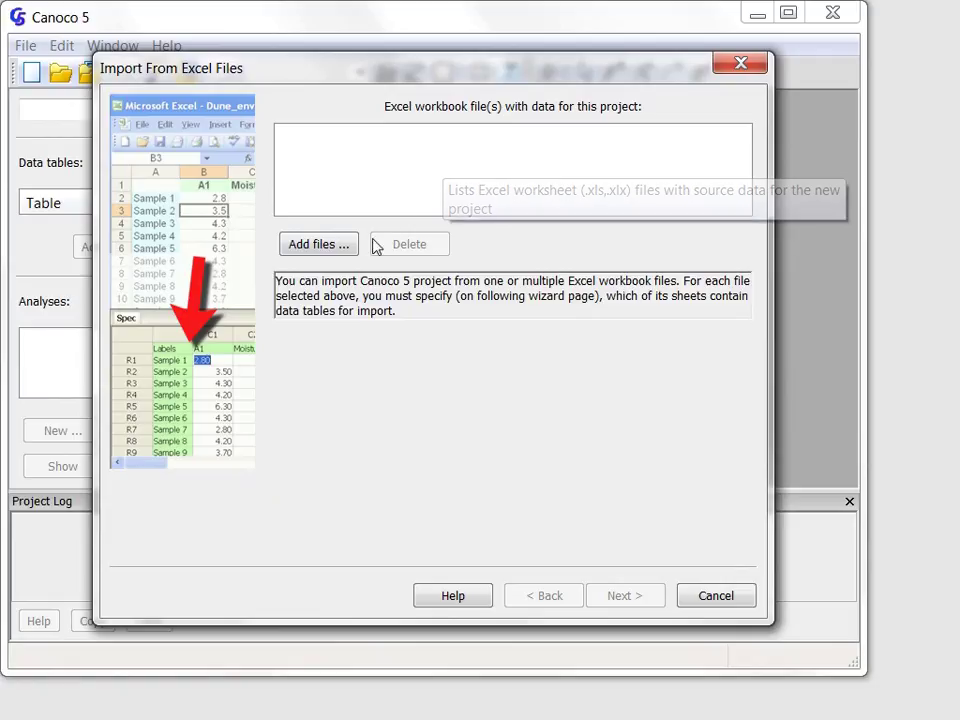
Add D:\Temp\Dune Data.xlsx to the wizard's workbook list.
left_click(330, 248)
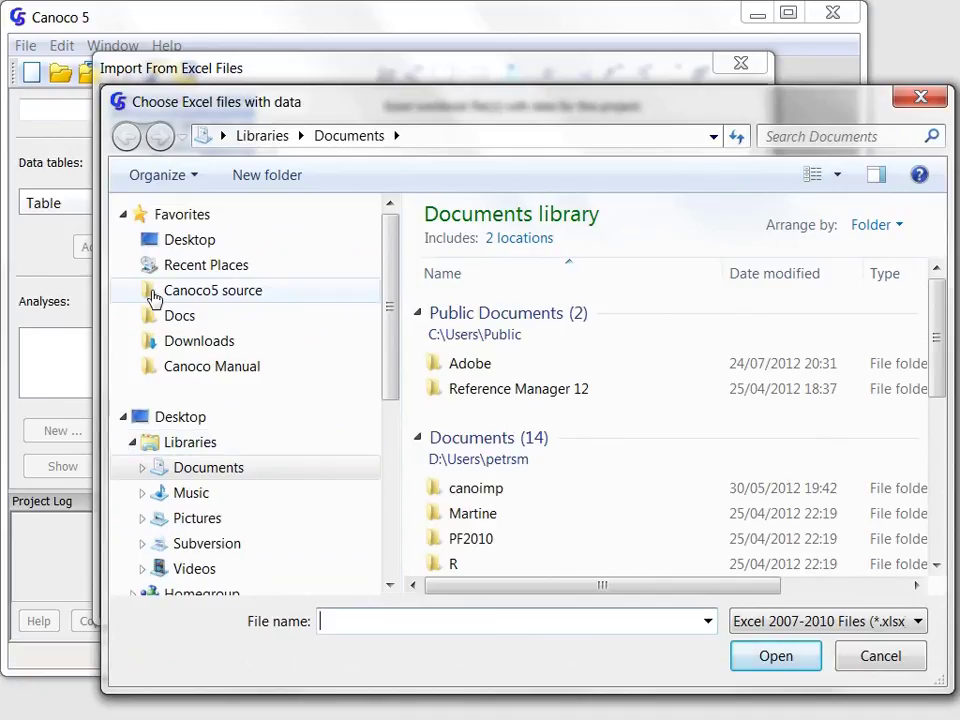
left_click(152, 297)
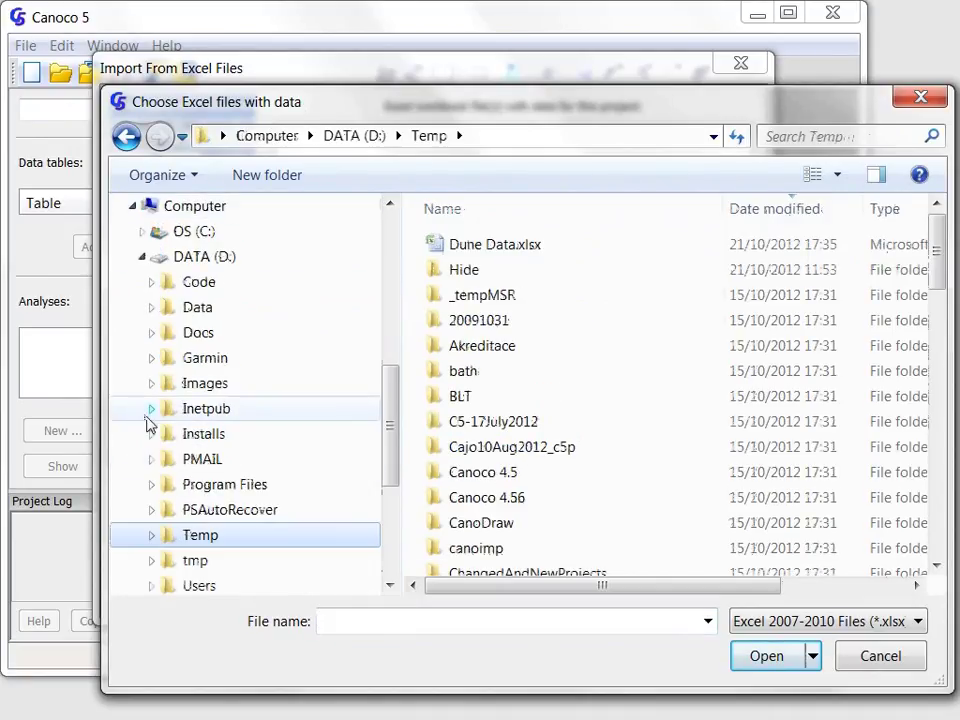
left_click(510, 254)
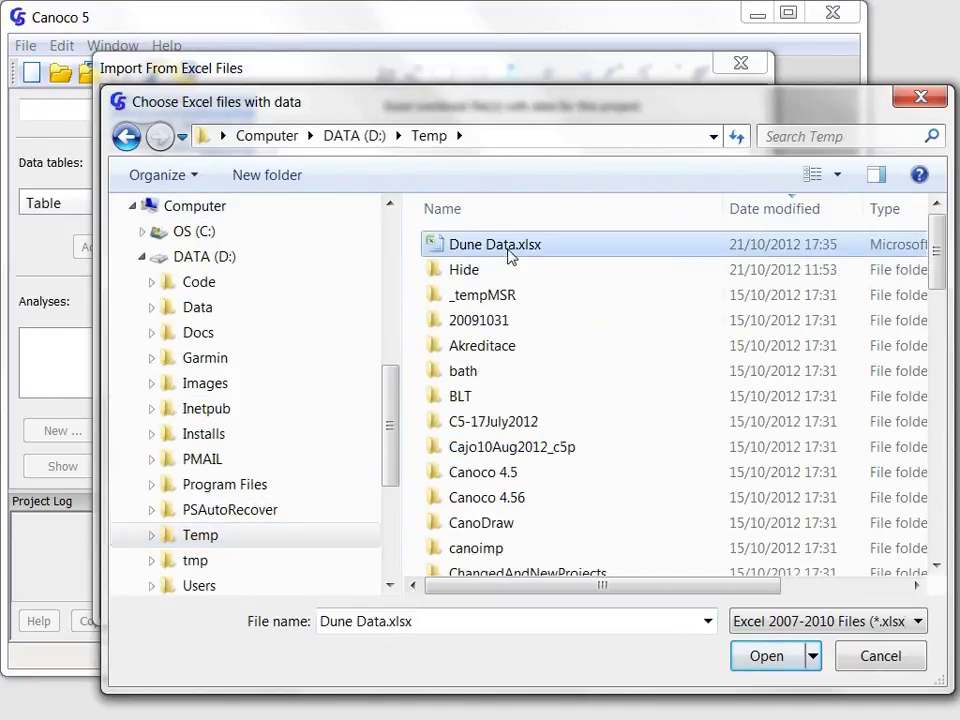
left_click(767, 656)
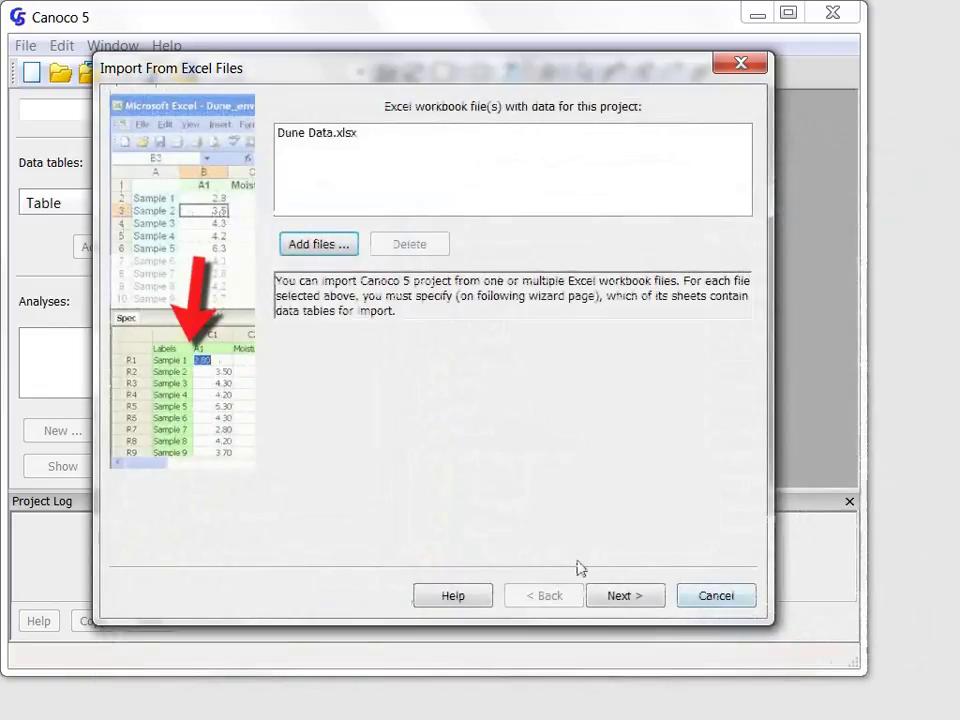
Select the Plants and Environment sheets and set the number of project tables to 2.
left_click(632, 598)
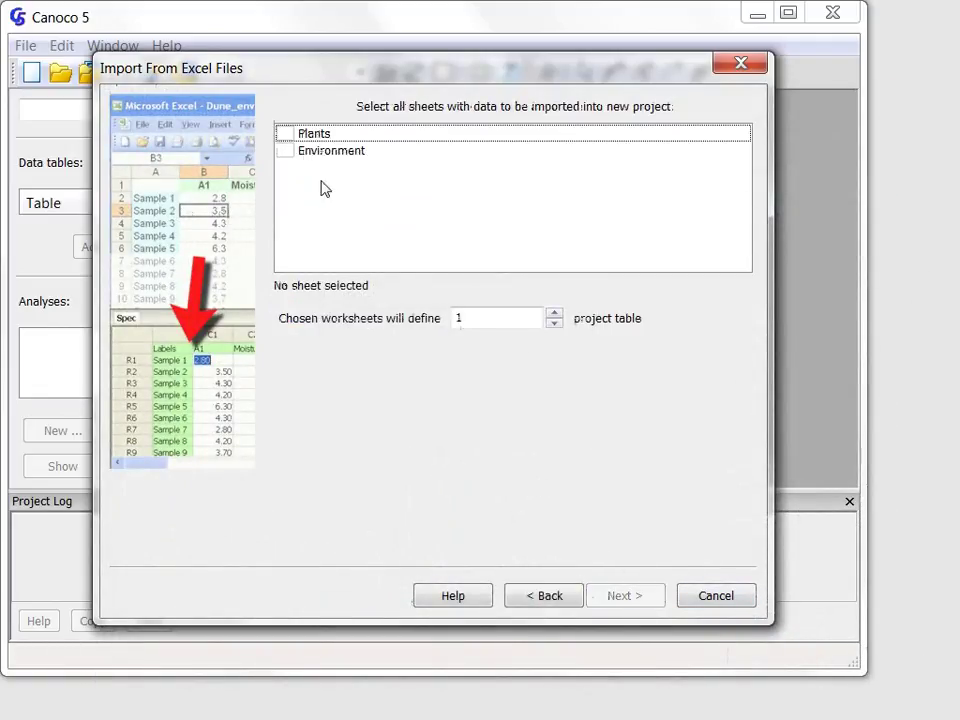
left_click(285, 134)
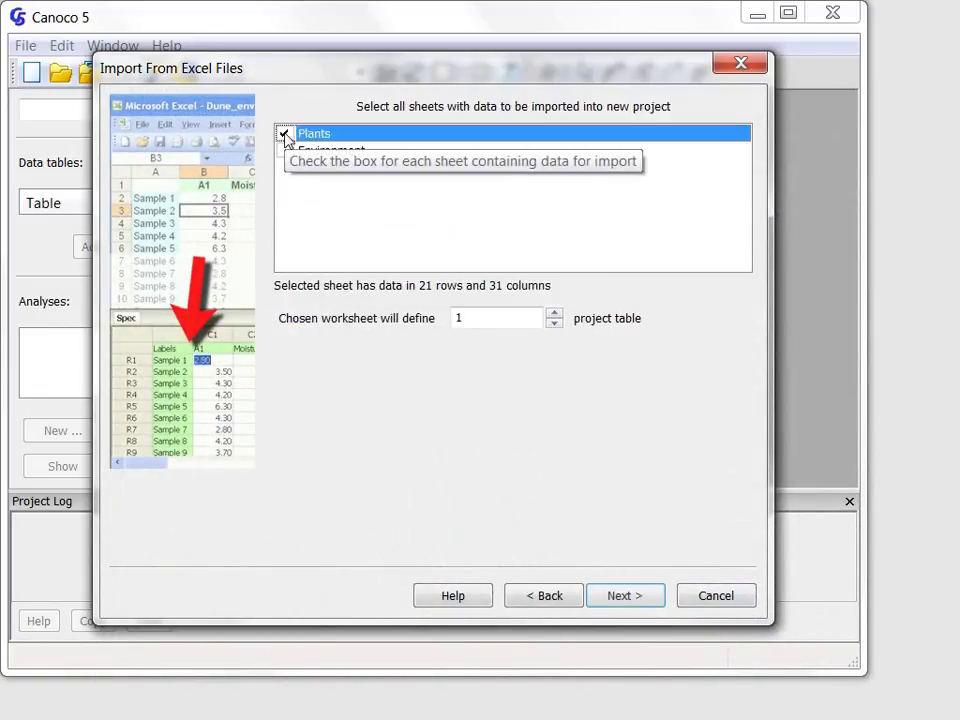
left_click(287, 151)
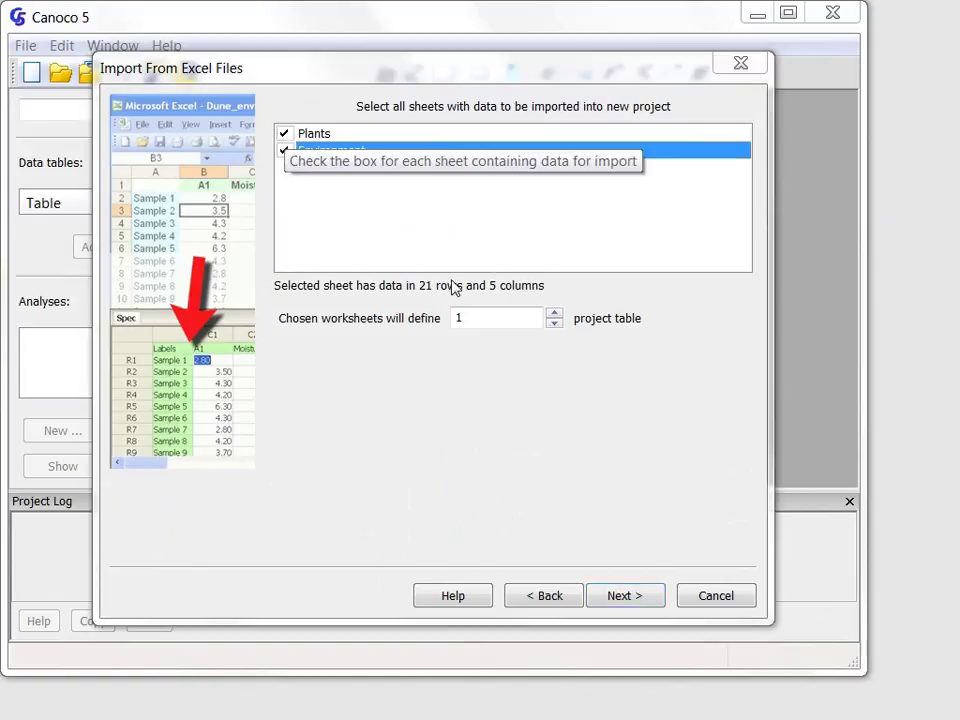
left_click(555, 316)
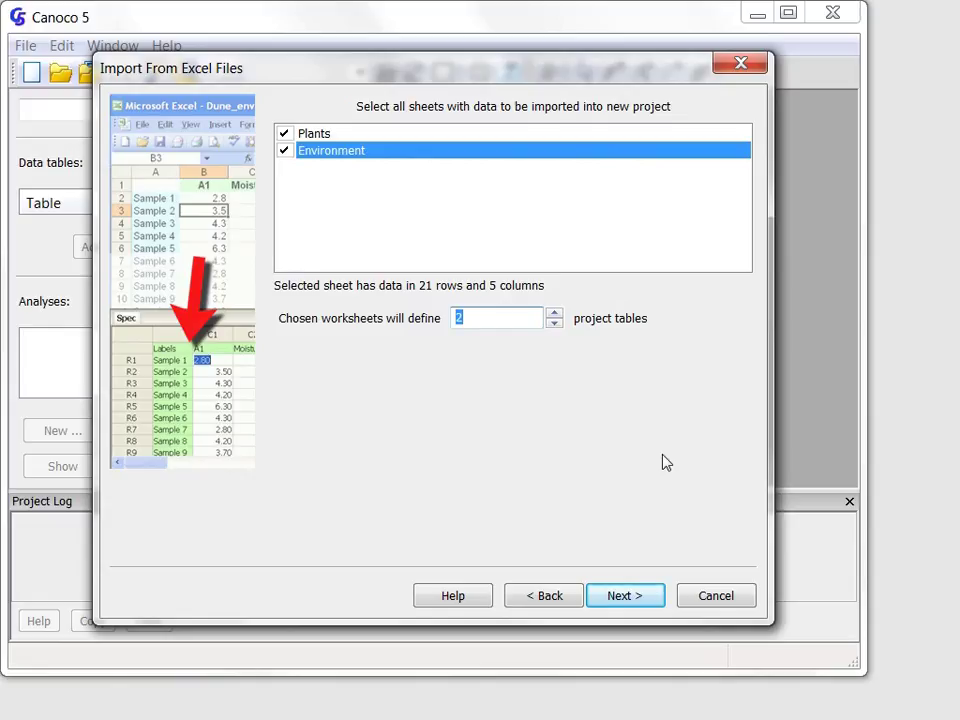
left_click(632, 598)
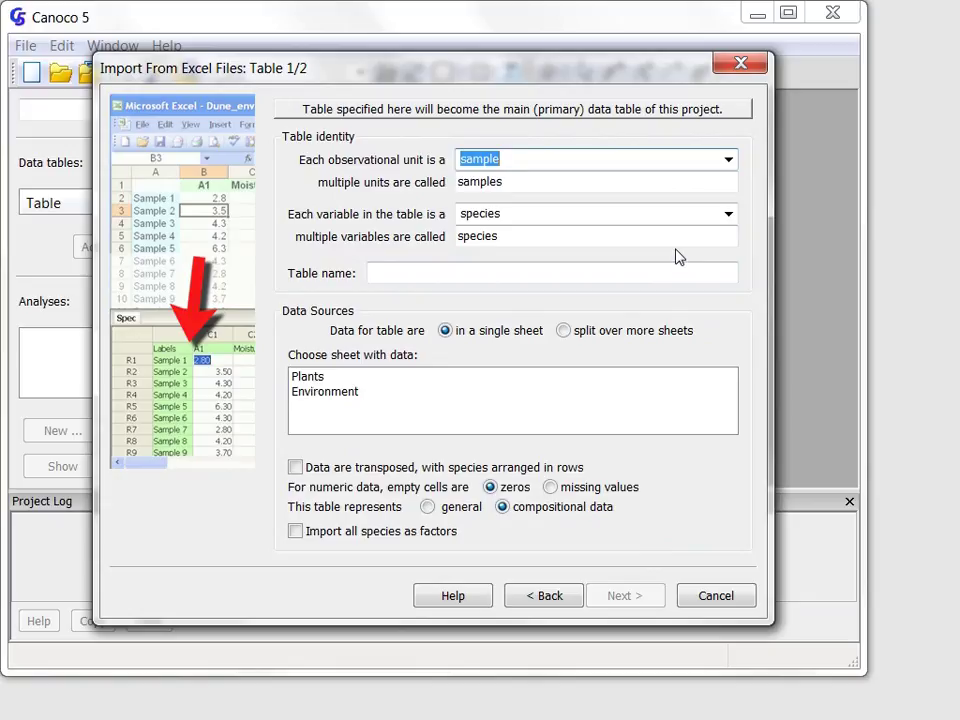
Set the observational unit to 'plot' and the variables to 'plant species', plural 'plant species'.
left_click(728, 162)
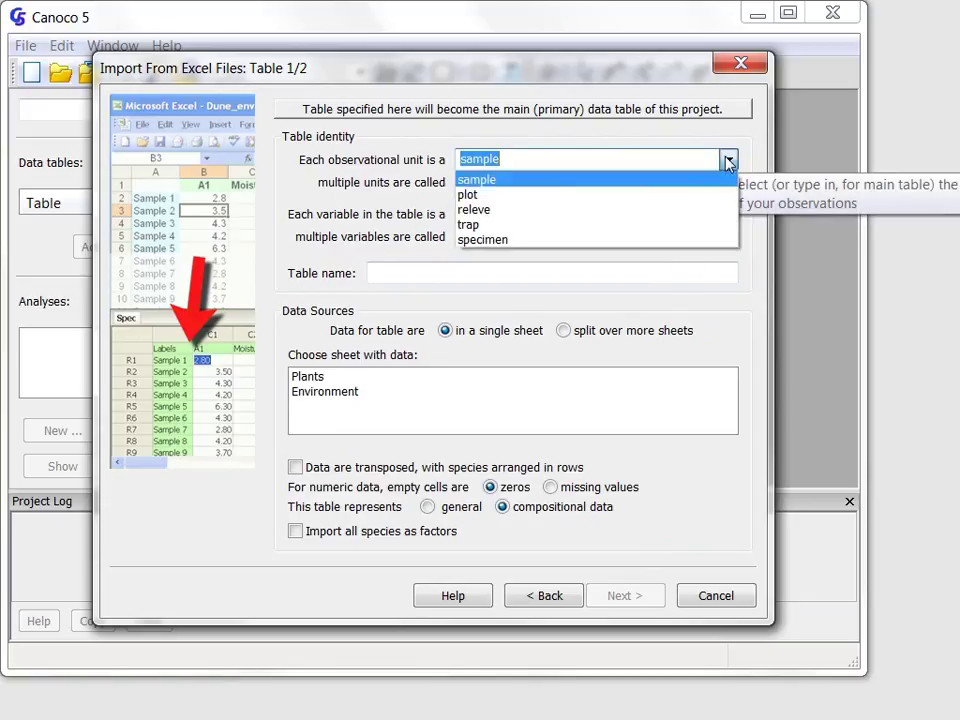
left_click(626, 195)
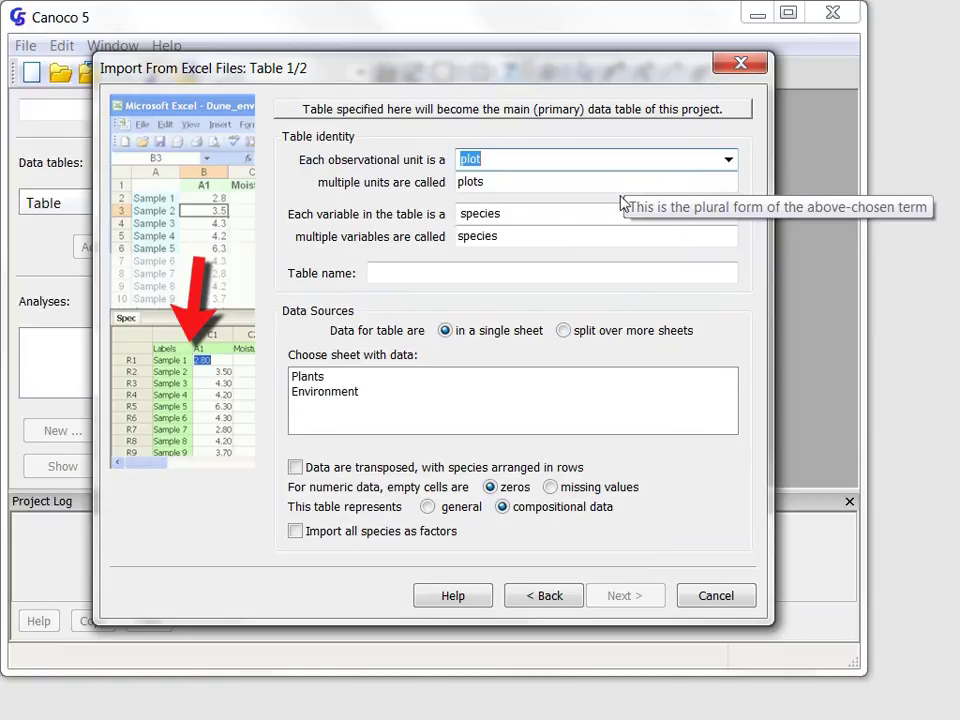
left_click(572, 215)
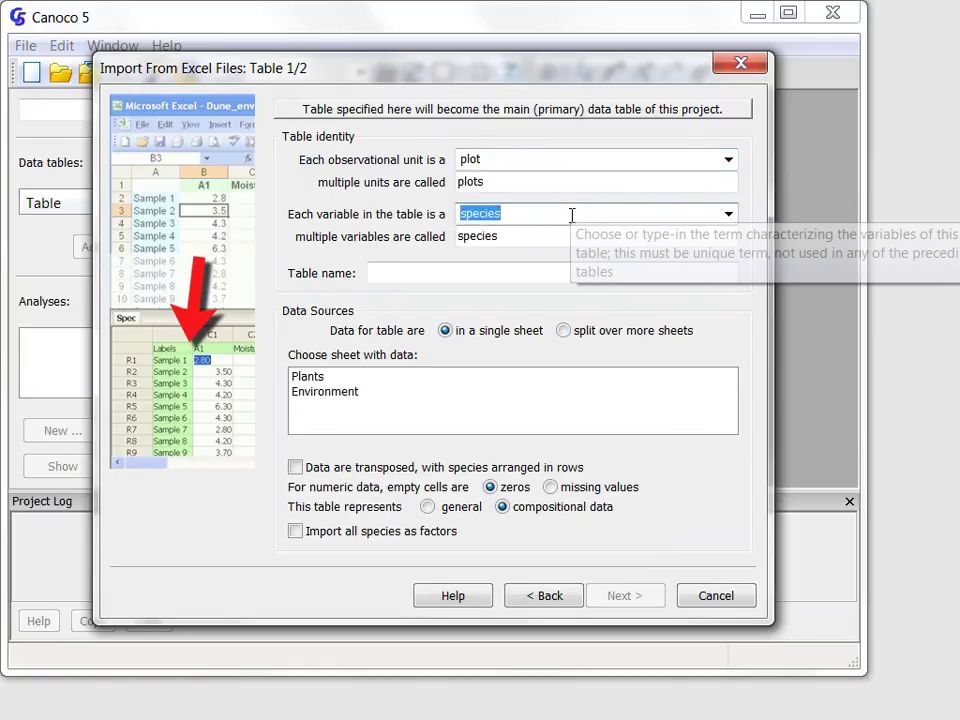
key("Home")
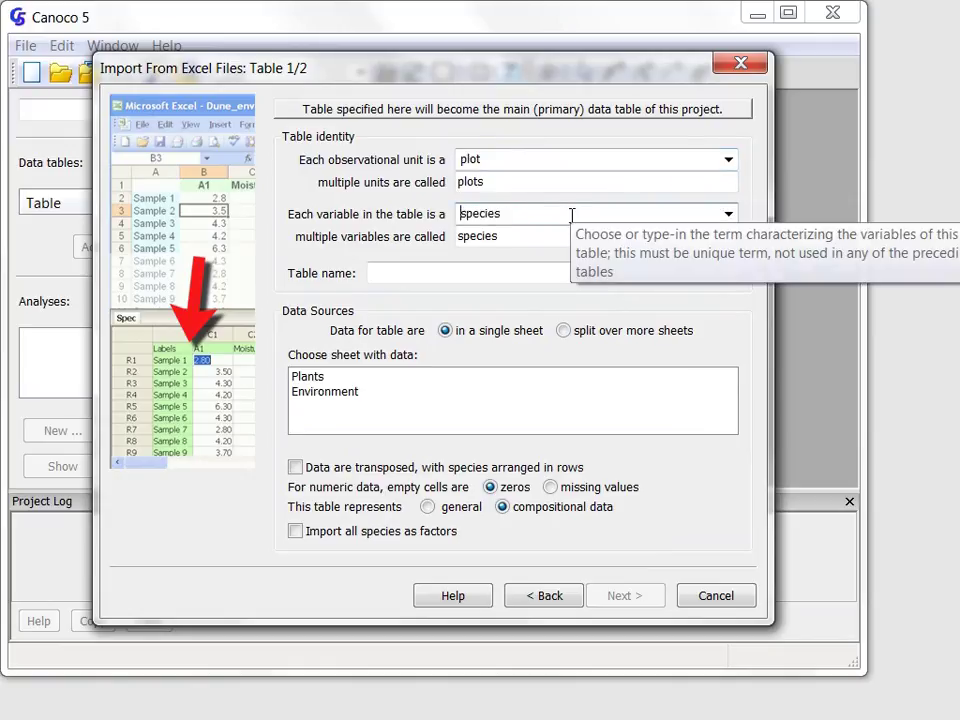
type("plant")
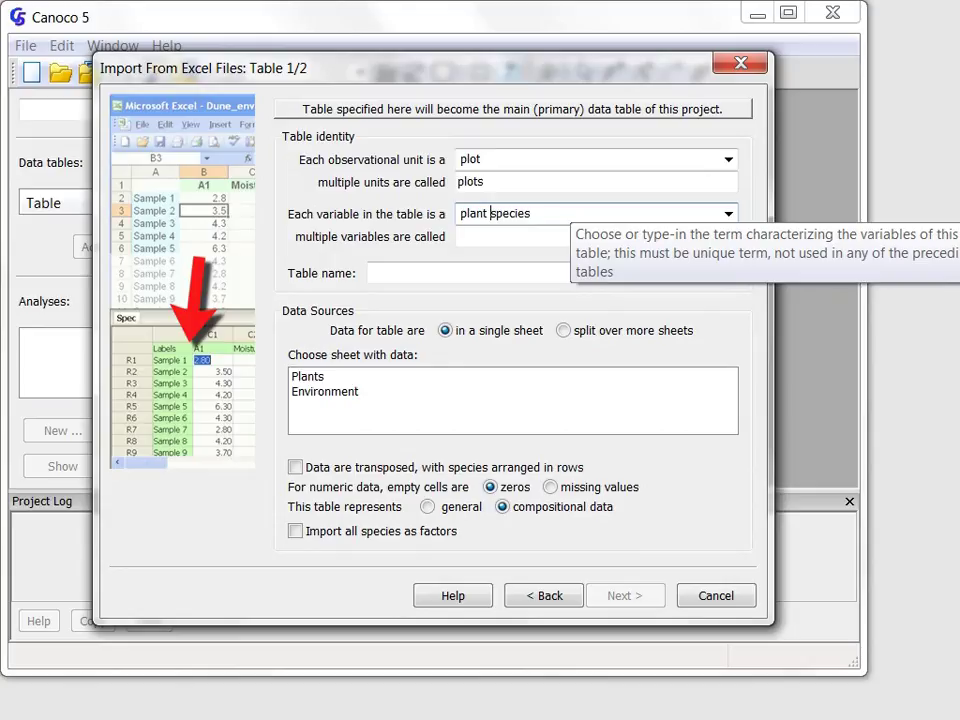
left_click(475, 236)
type("pla")
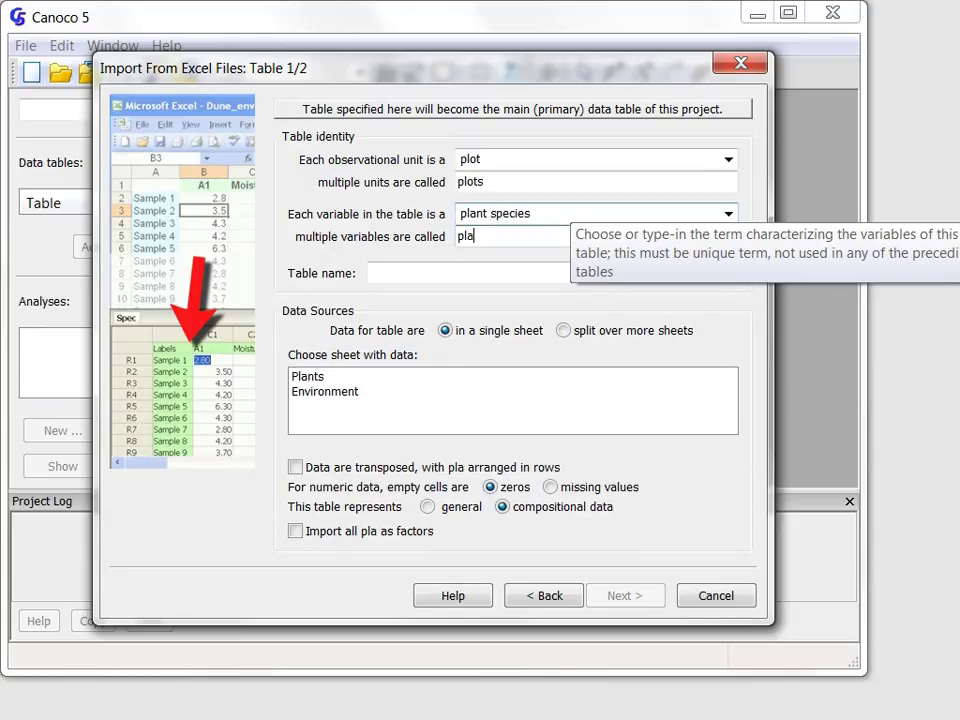
type("nt species")
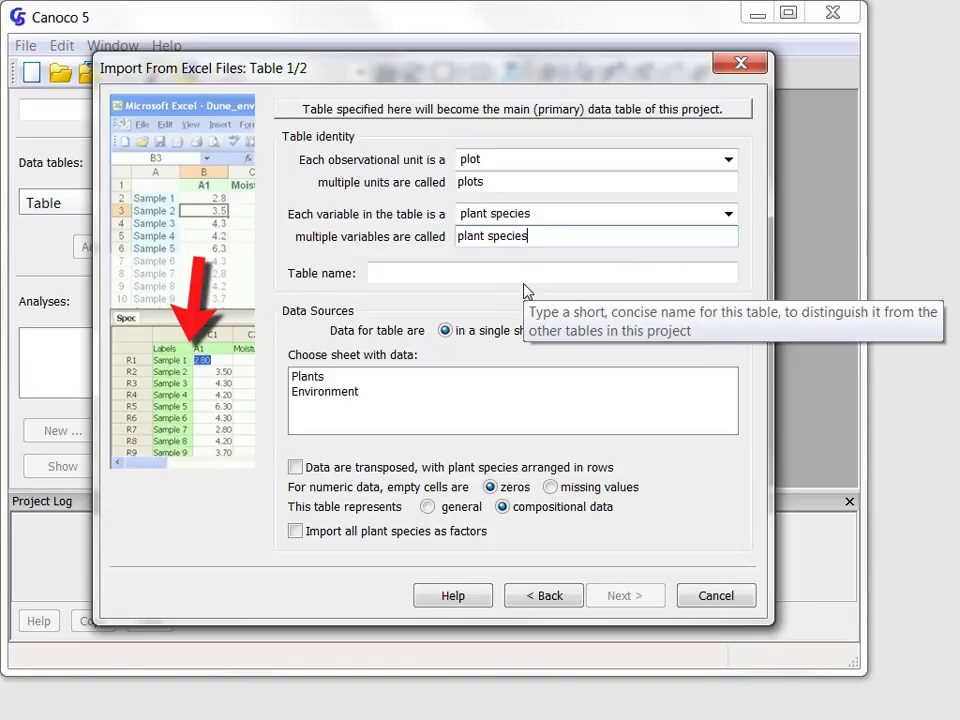
Name the first table 'Plants' and choose the Plants sheet as its data source.
left_click(522, 277)
type("Plants")
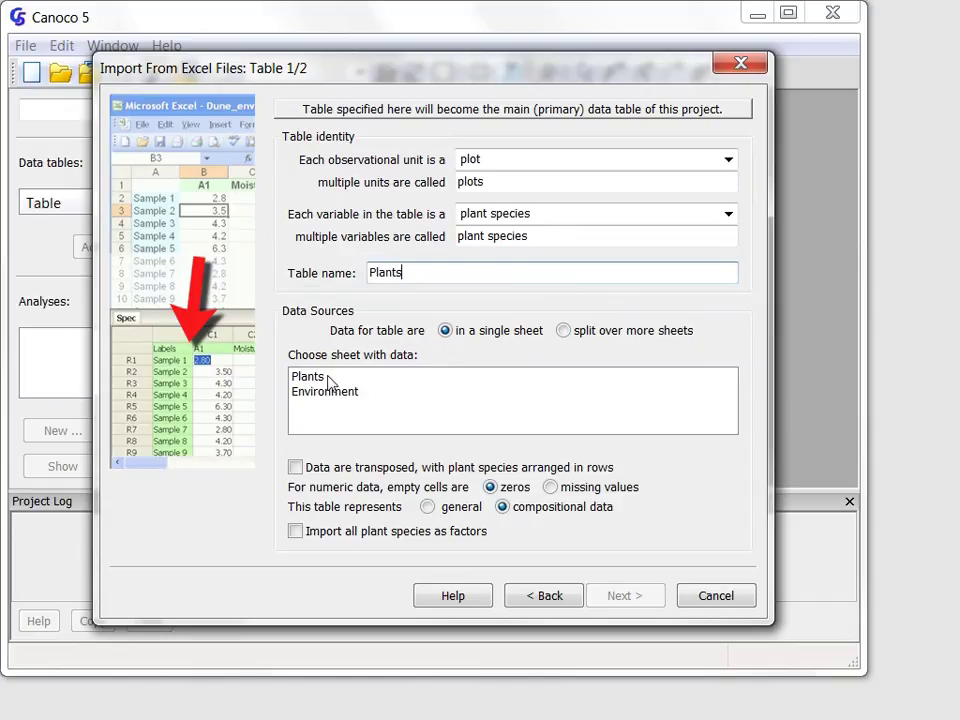
left_click(322, 379)
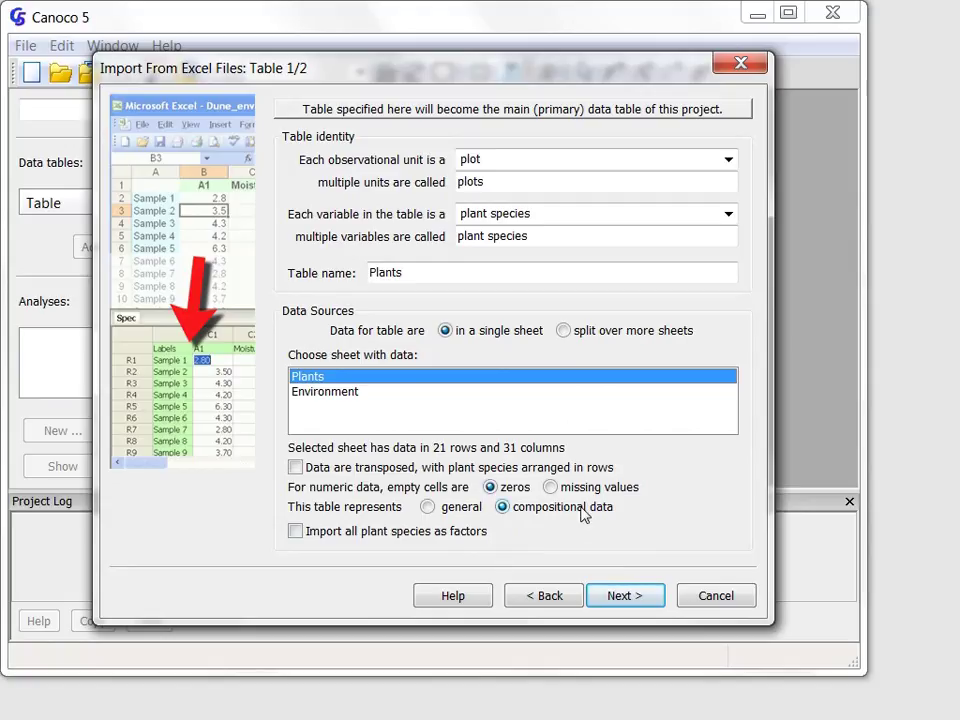
mouse_move(583, 514)
Show the Plants cell area (rows 1–21, columns A–AE) and enlarge the wizard to preview it.
left_click(622, 597)
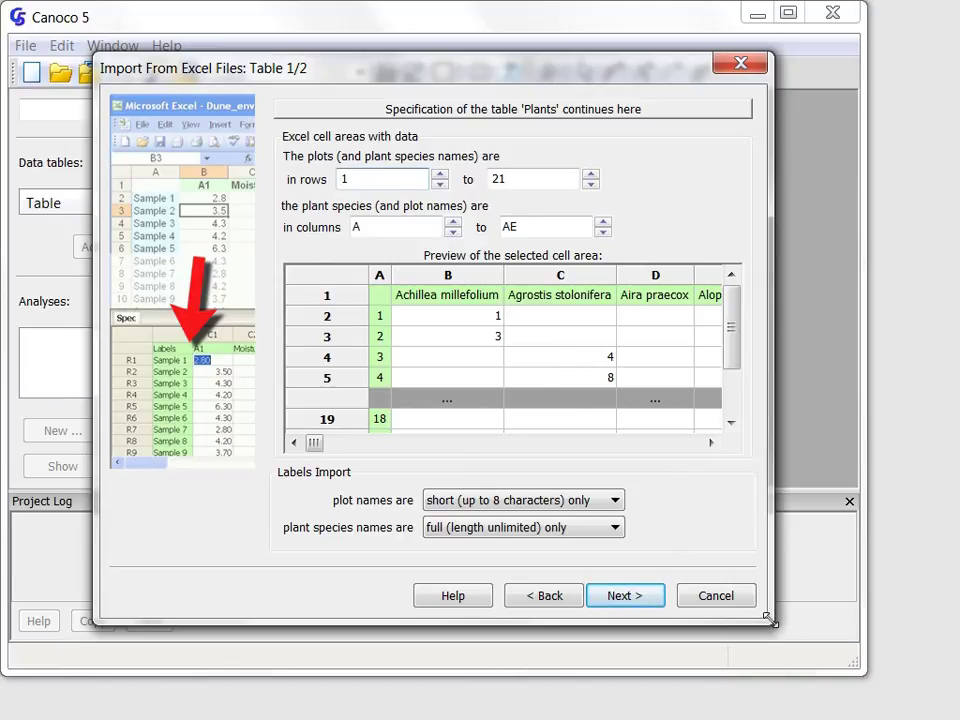
left_click_drag(770, 620, 796, 627)
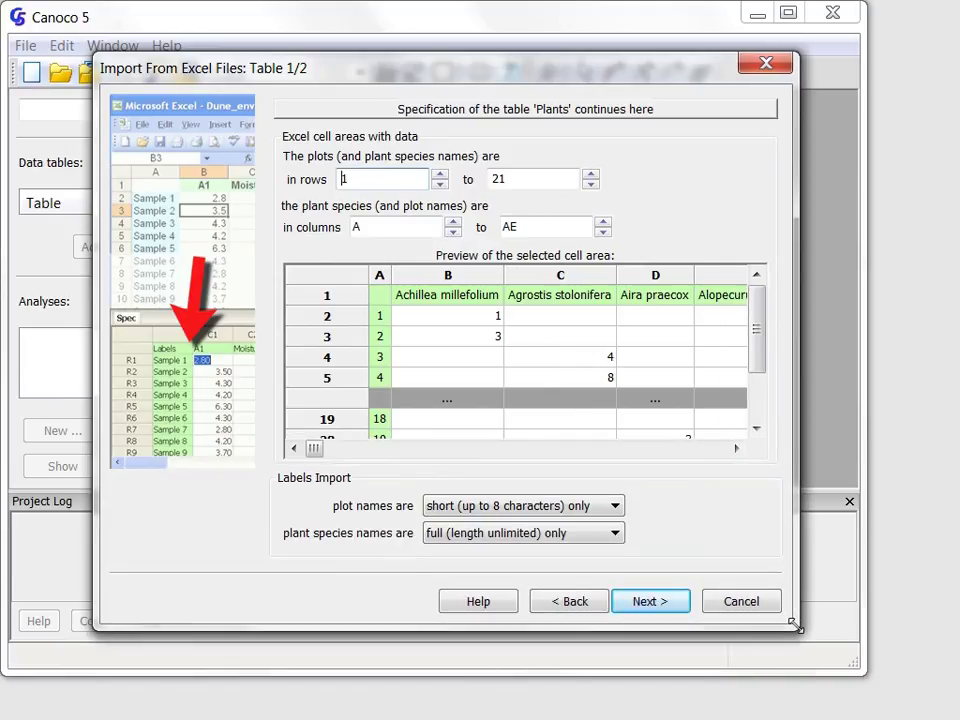
left_click_drag(796, 627, 873, 678)
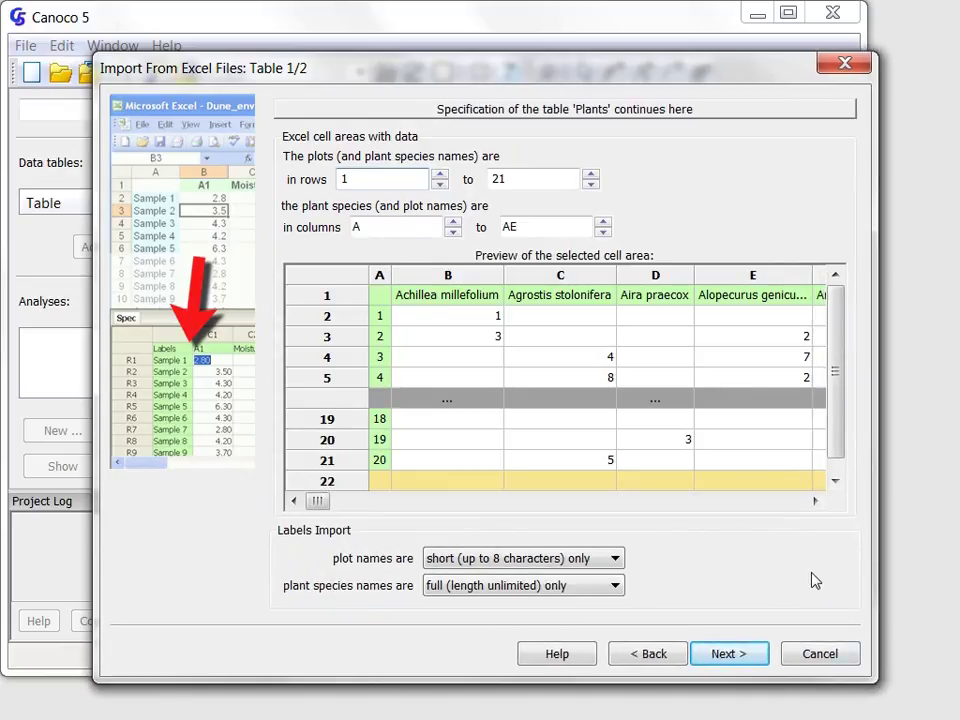
Define table 2 as 'Environment' with environmental variables taken from the Environment sheet.
left_click(752, 659)
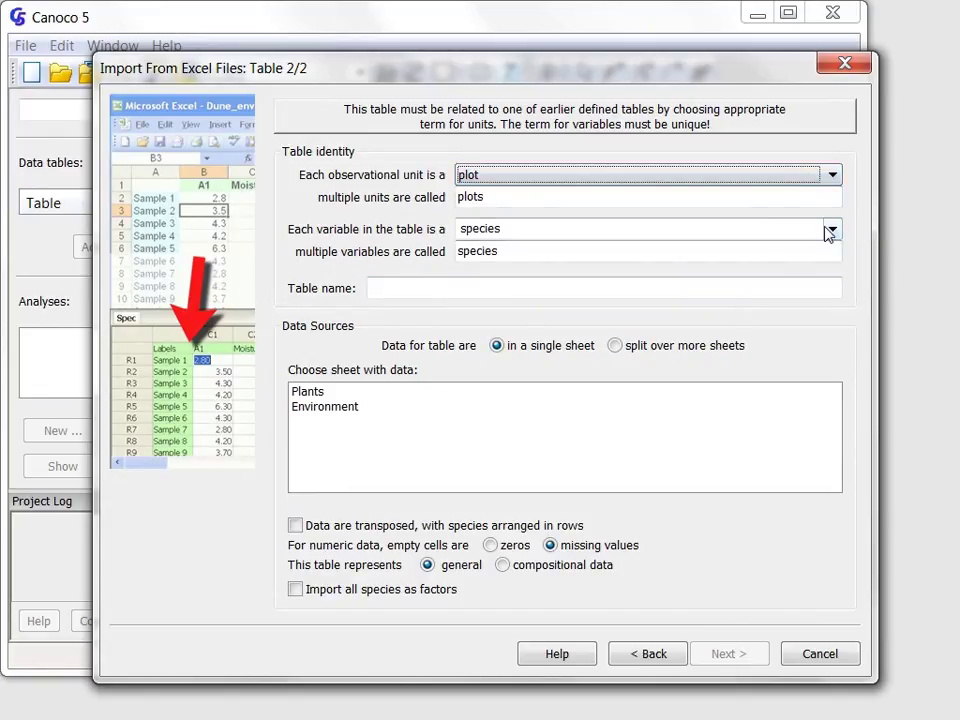
left_click(833, 230)
left_click(762, 266)
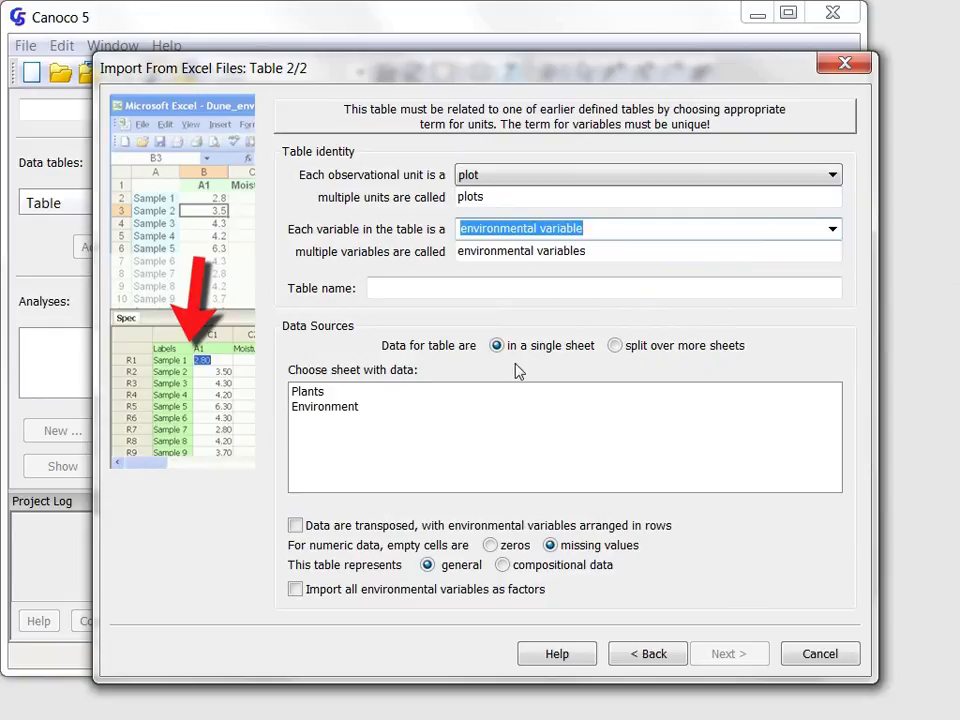
left_click(579, 289)
type("Environment")
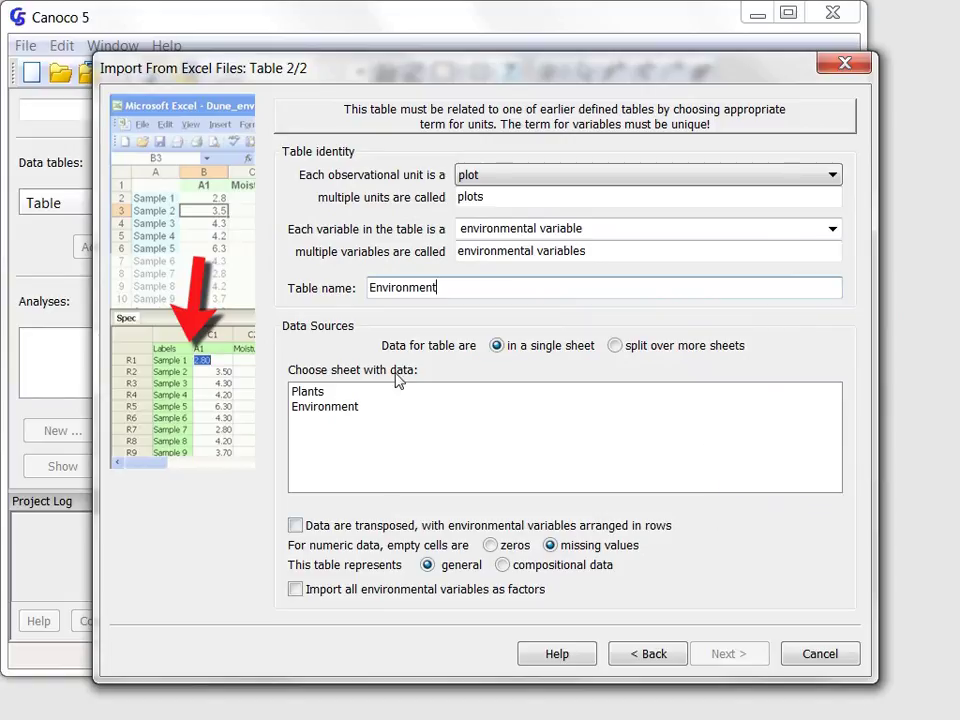
left_click(333, 408)
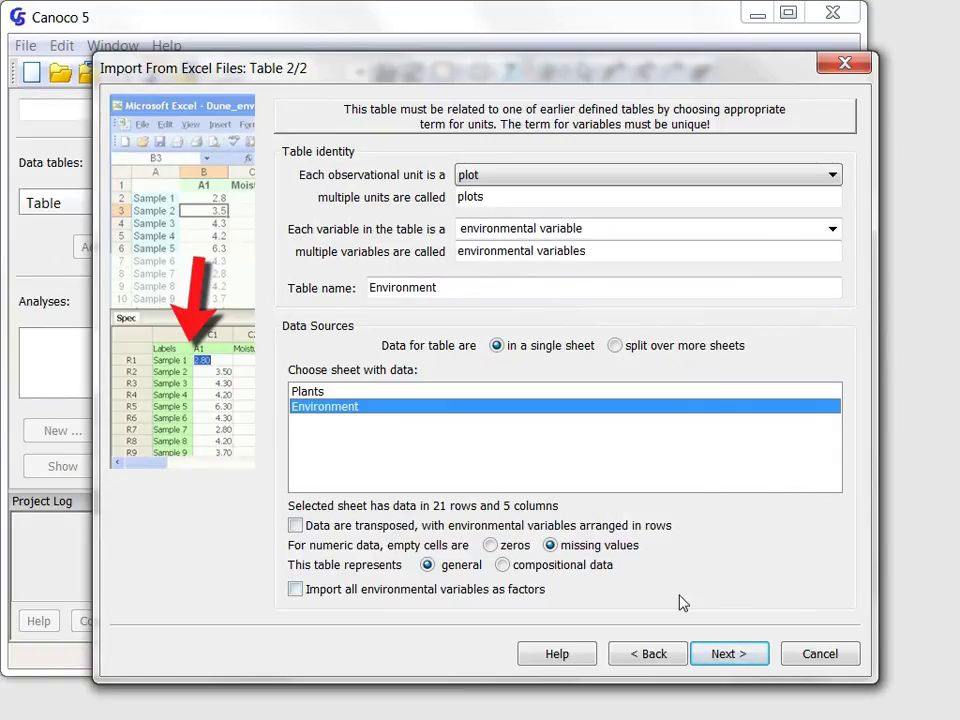
left_click(713, 657)
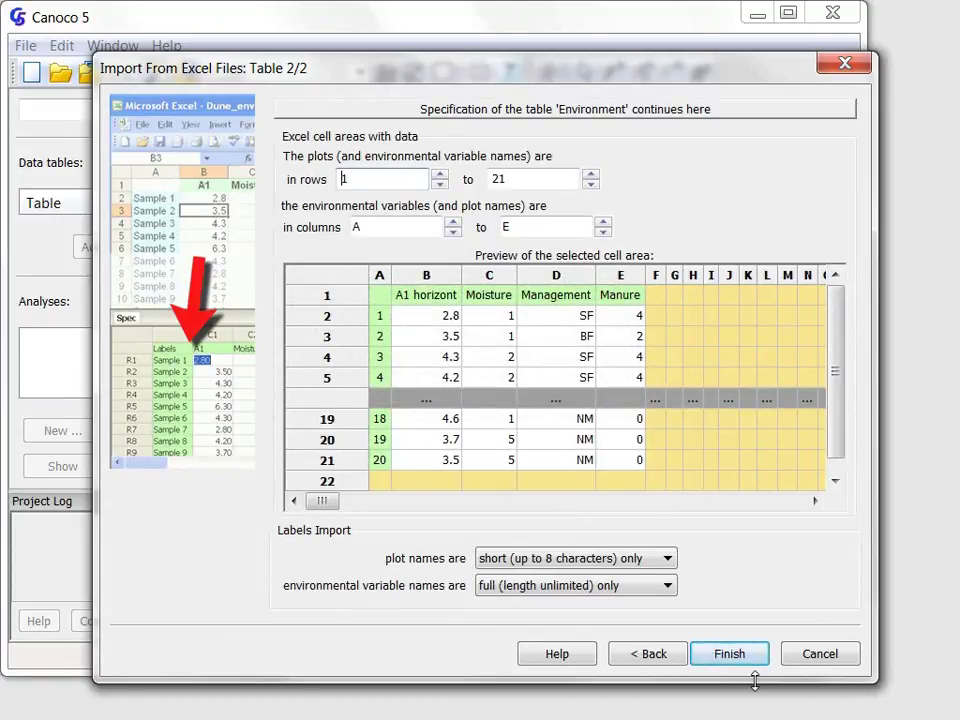
Finish the wizard, importing the Plants and Environment tables into Project 1.
left_click(733, 654)
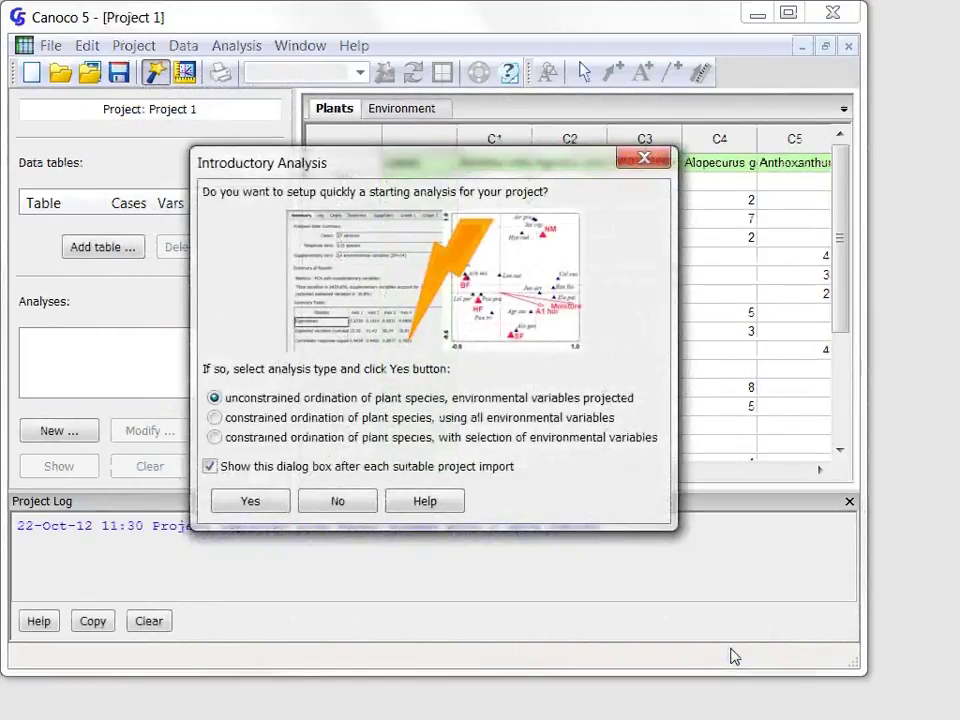